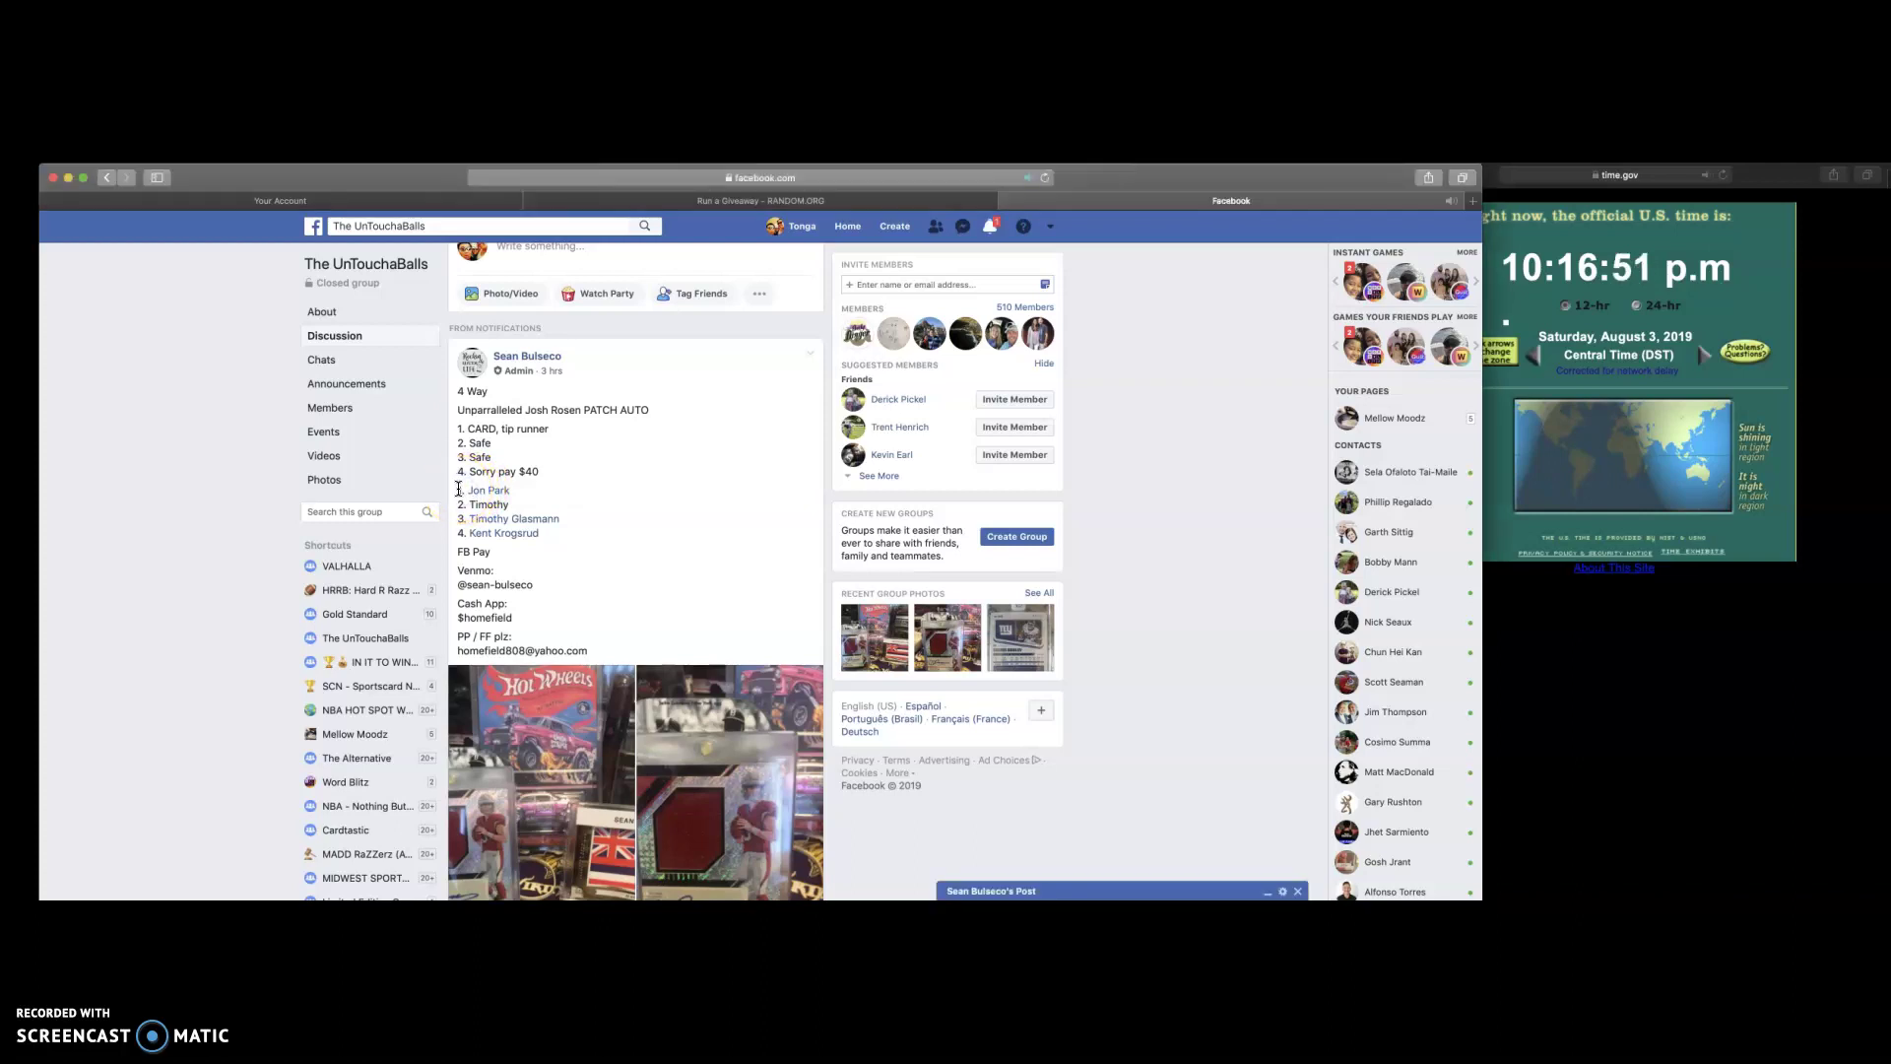
- Copy the four entrant names from the Facebook giveaway post
drag(460, 491, 508, 540)
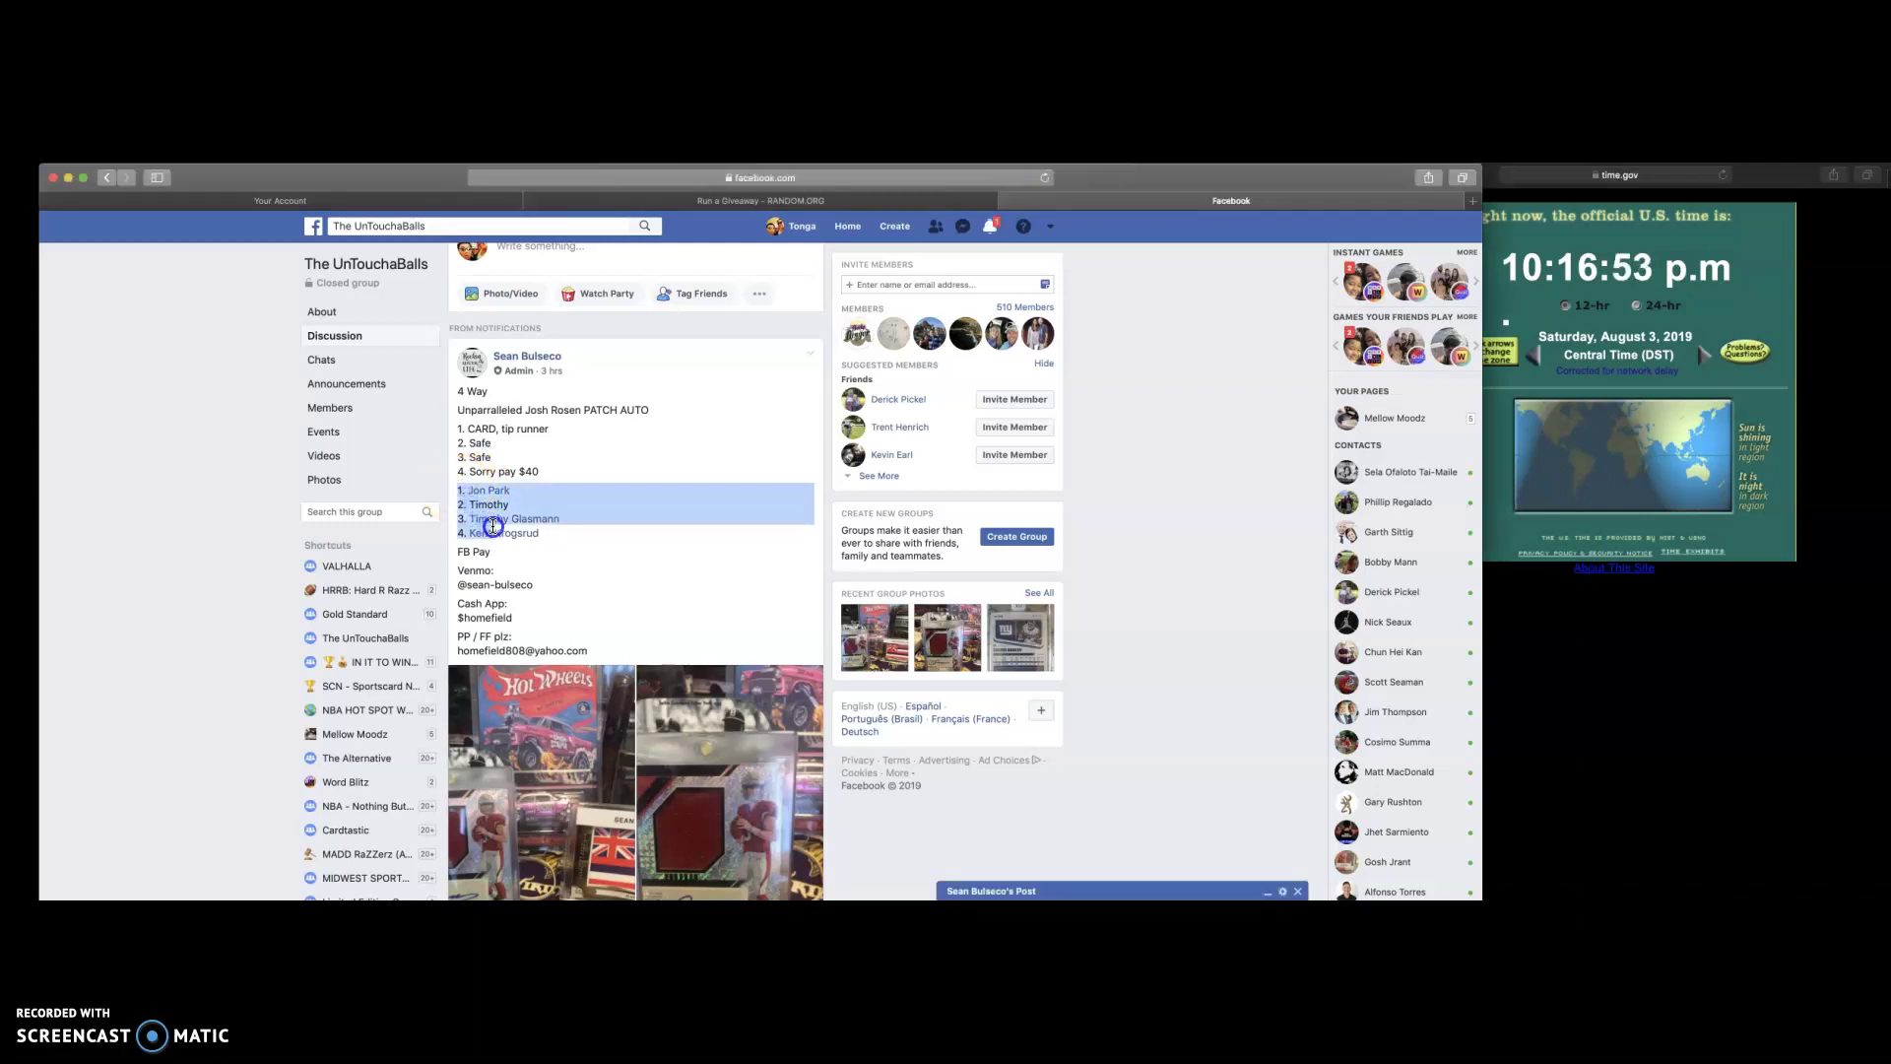
right_click(616, 518)
click(641, 556)
scroll(632, 554, down, 10)
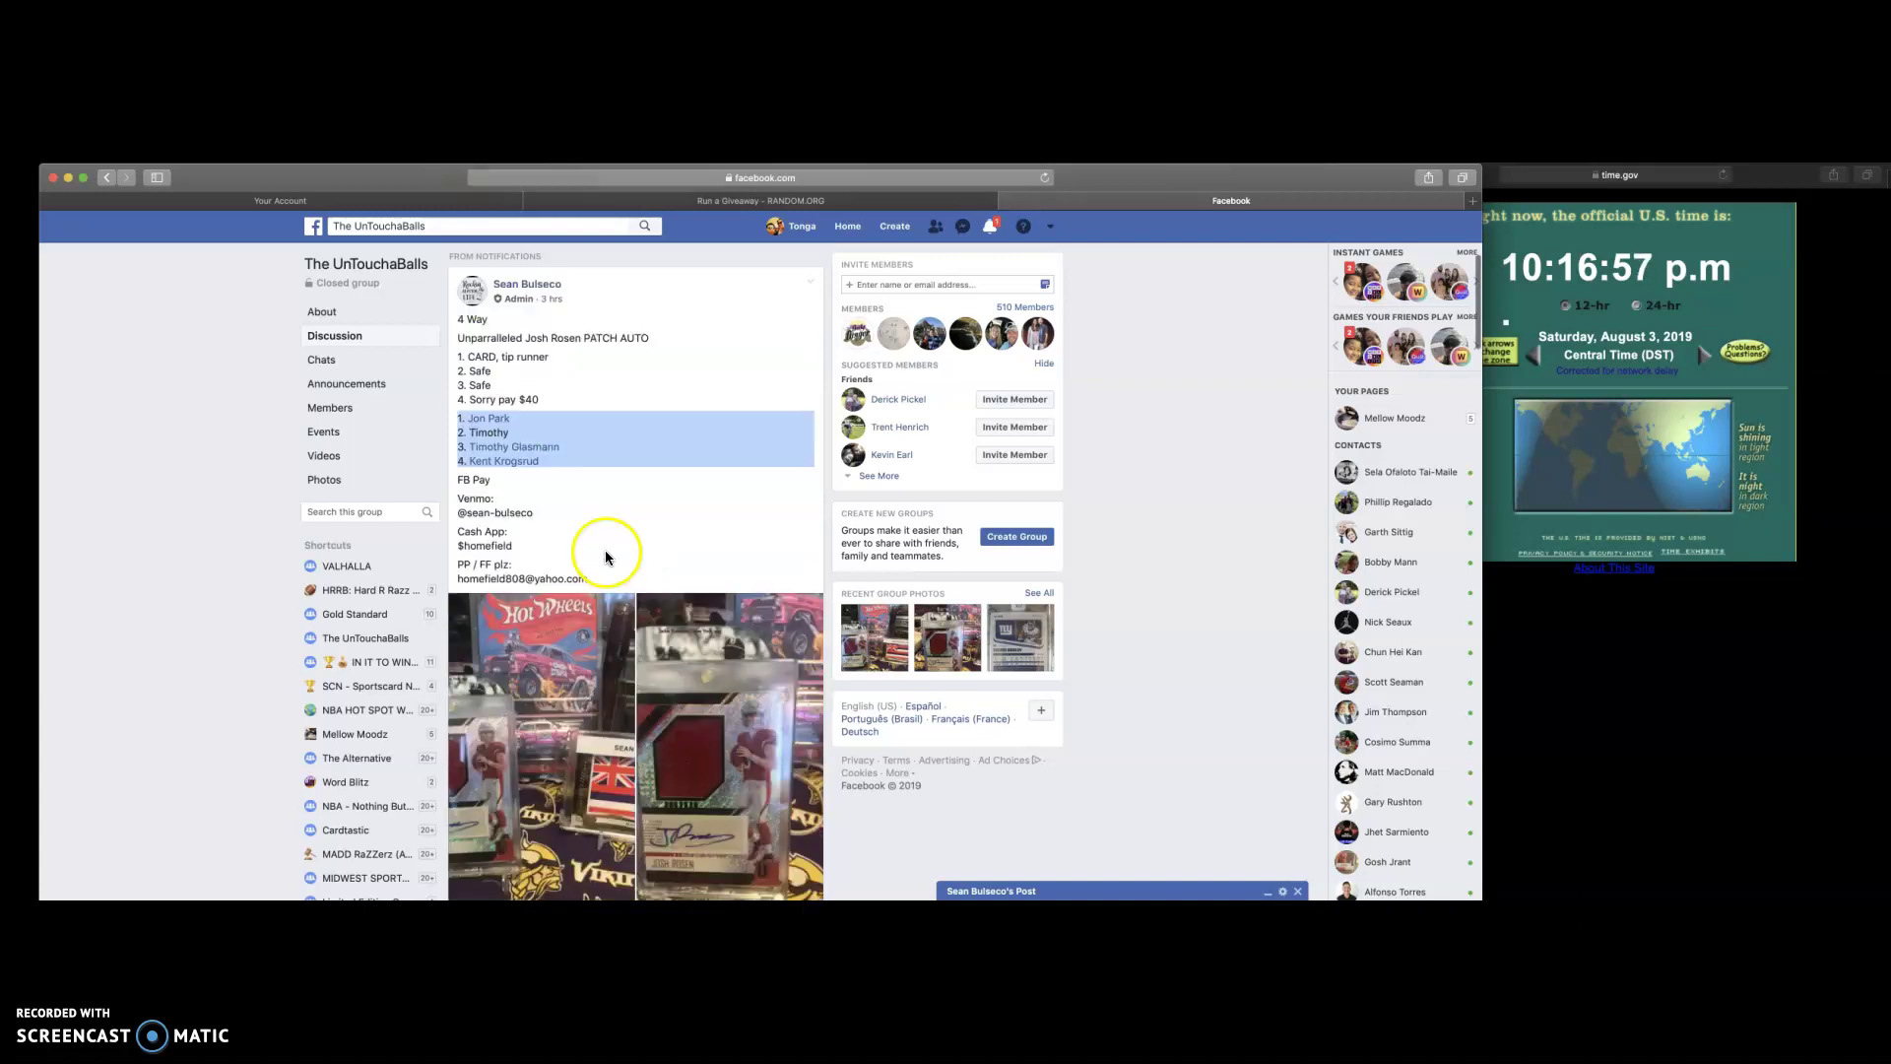
scroll(589, 553, up, 1)
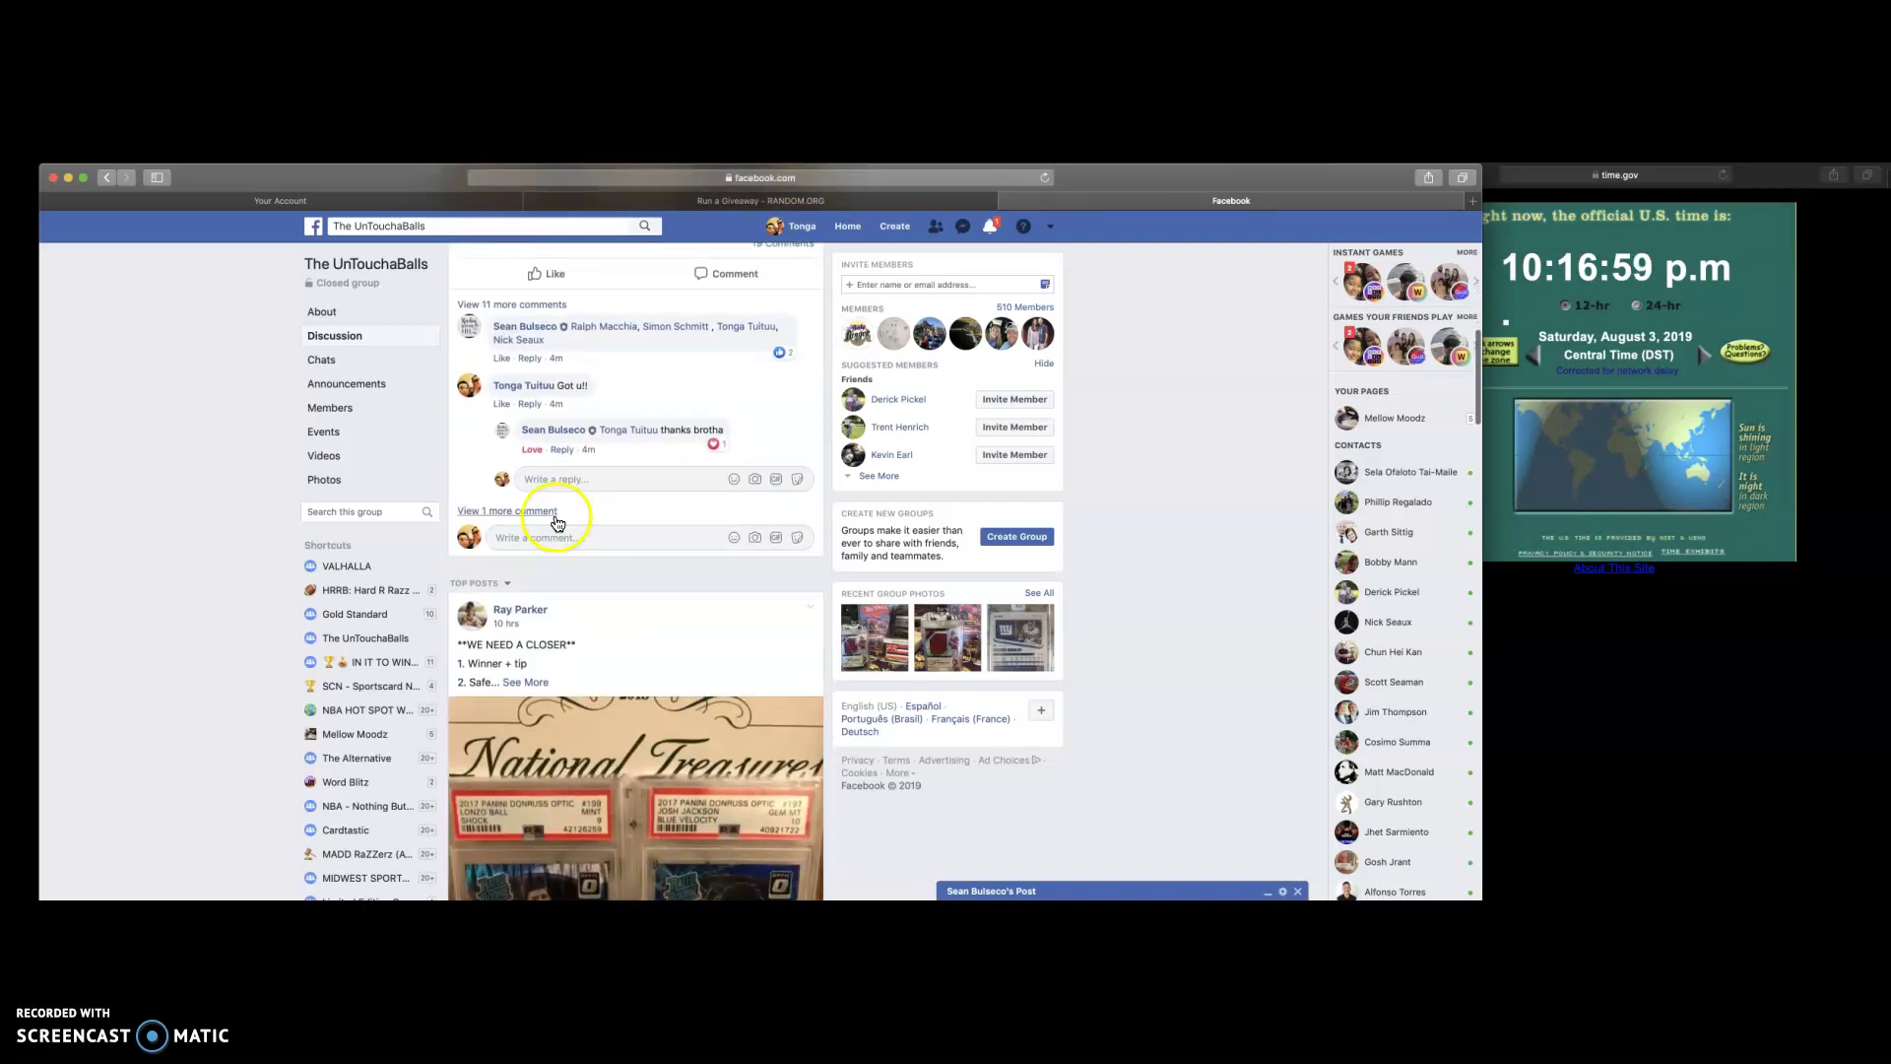
- Post a comment reading 'live' under the giveaway post
click(555, 512)
click(570, 638)
text(live)
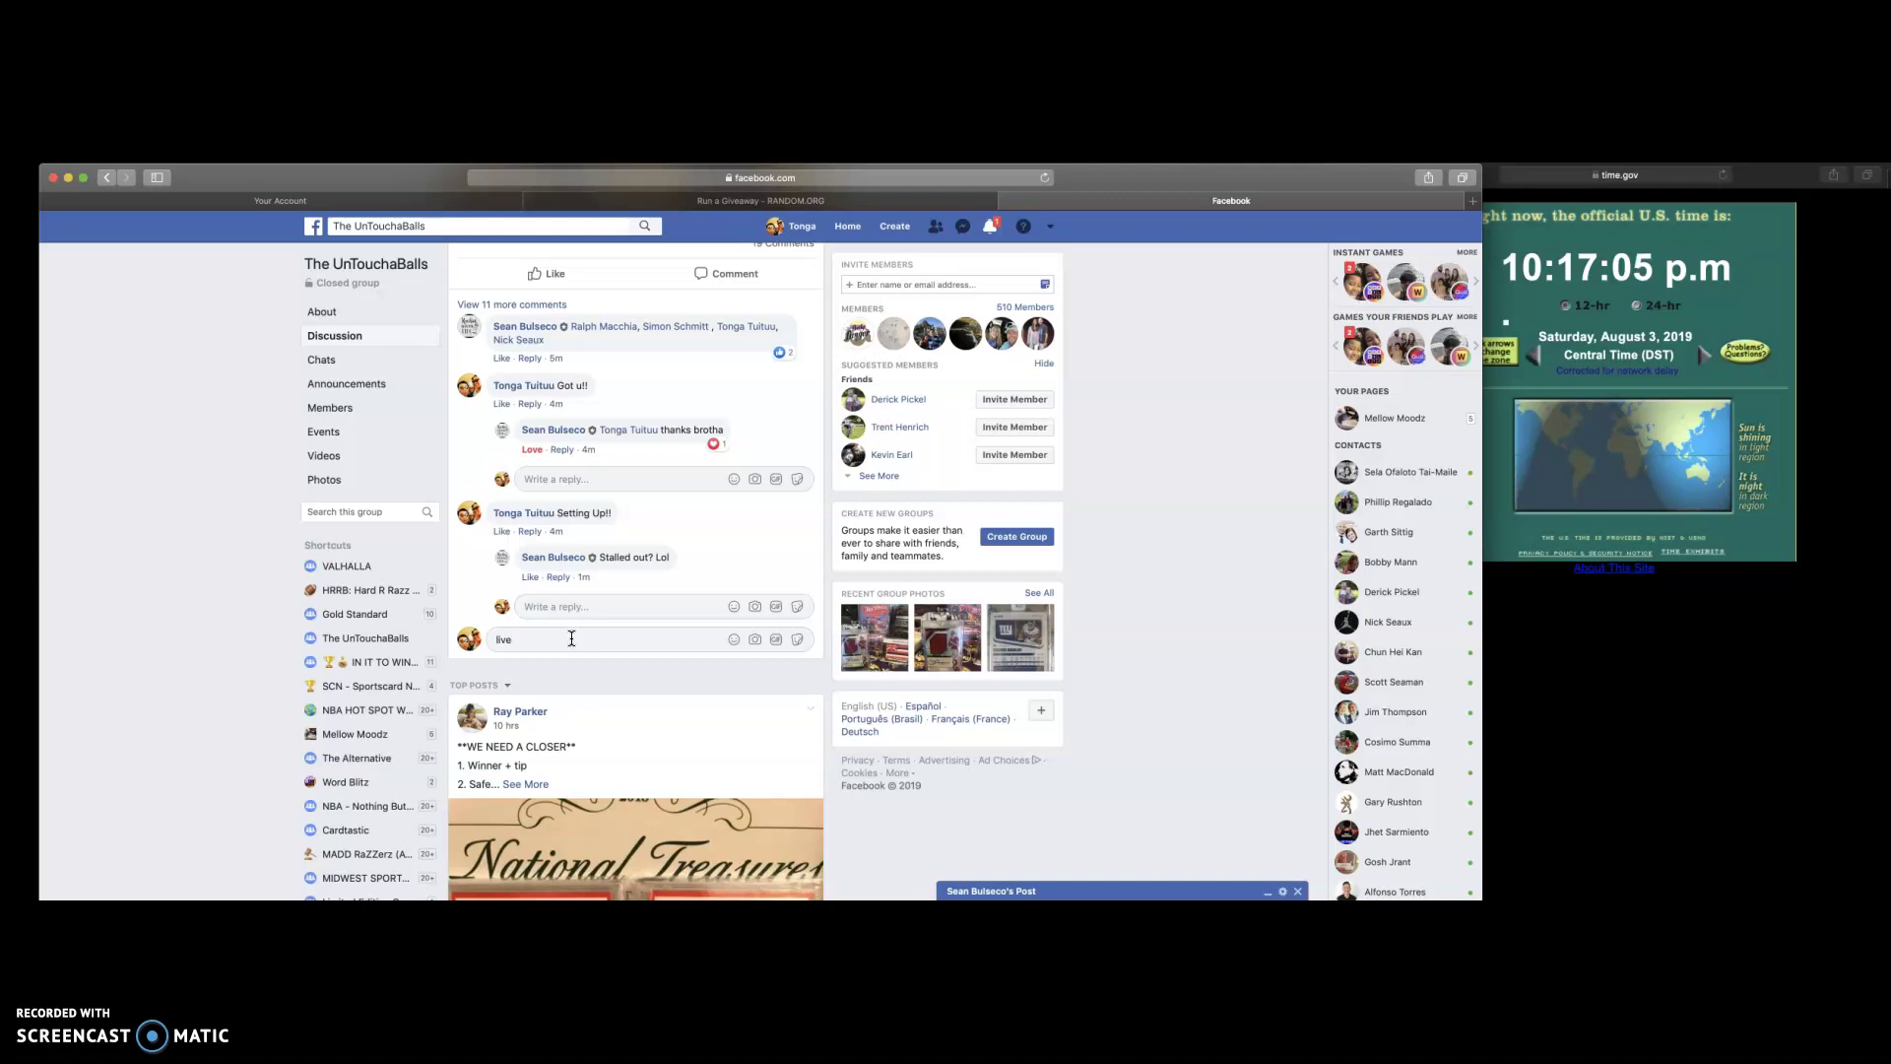
key(Return)
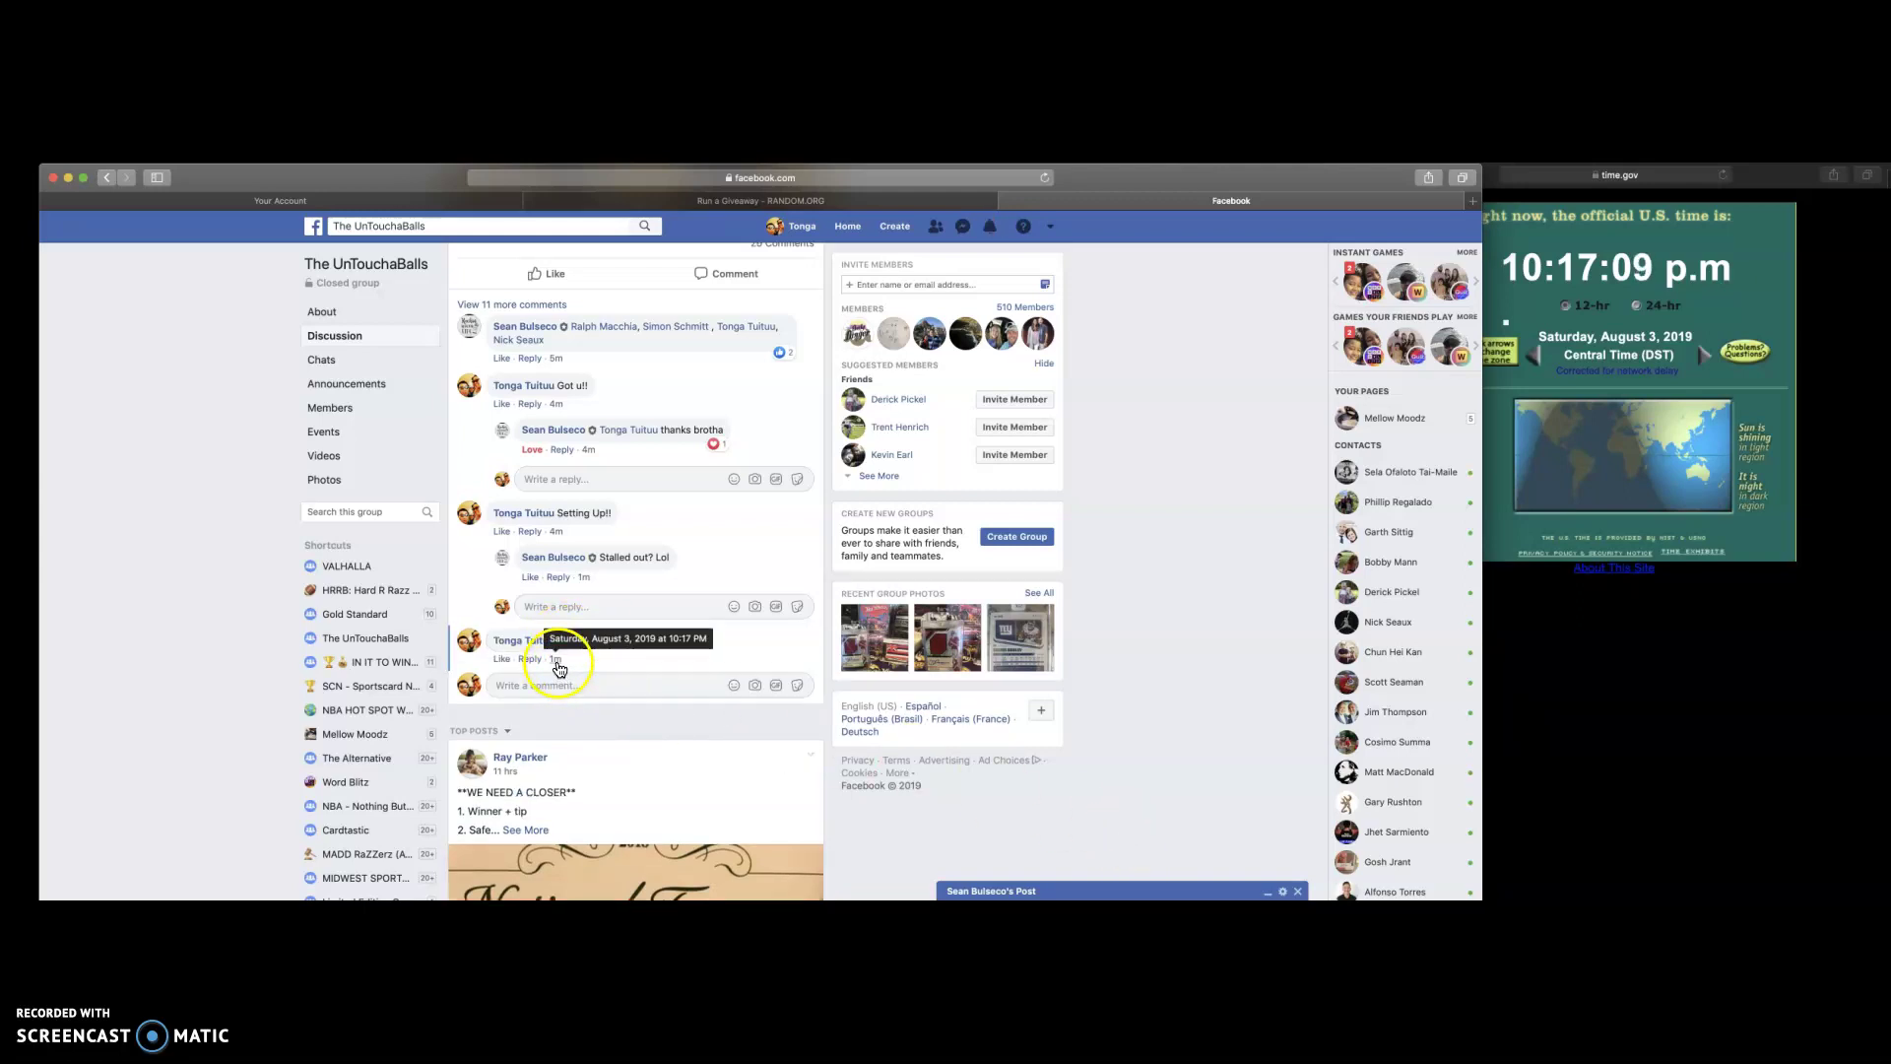
click(776, 202)
click(548, 482)
right_click(549, 482)
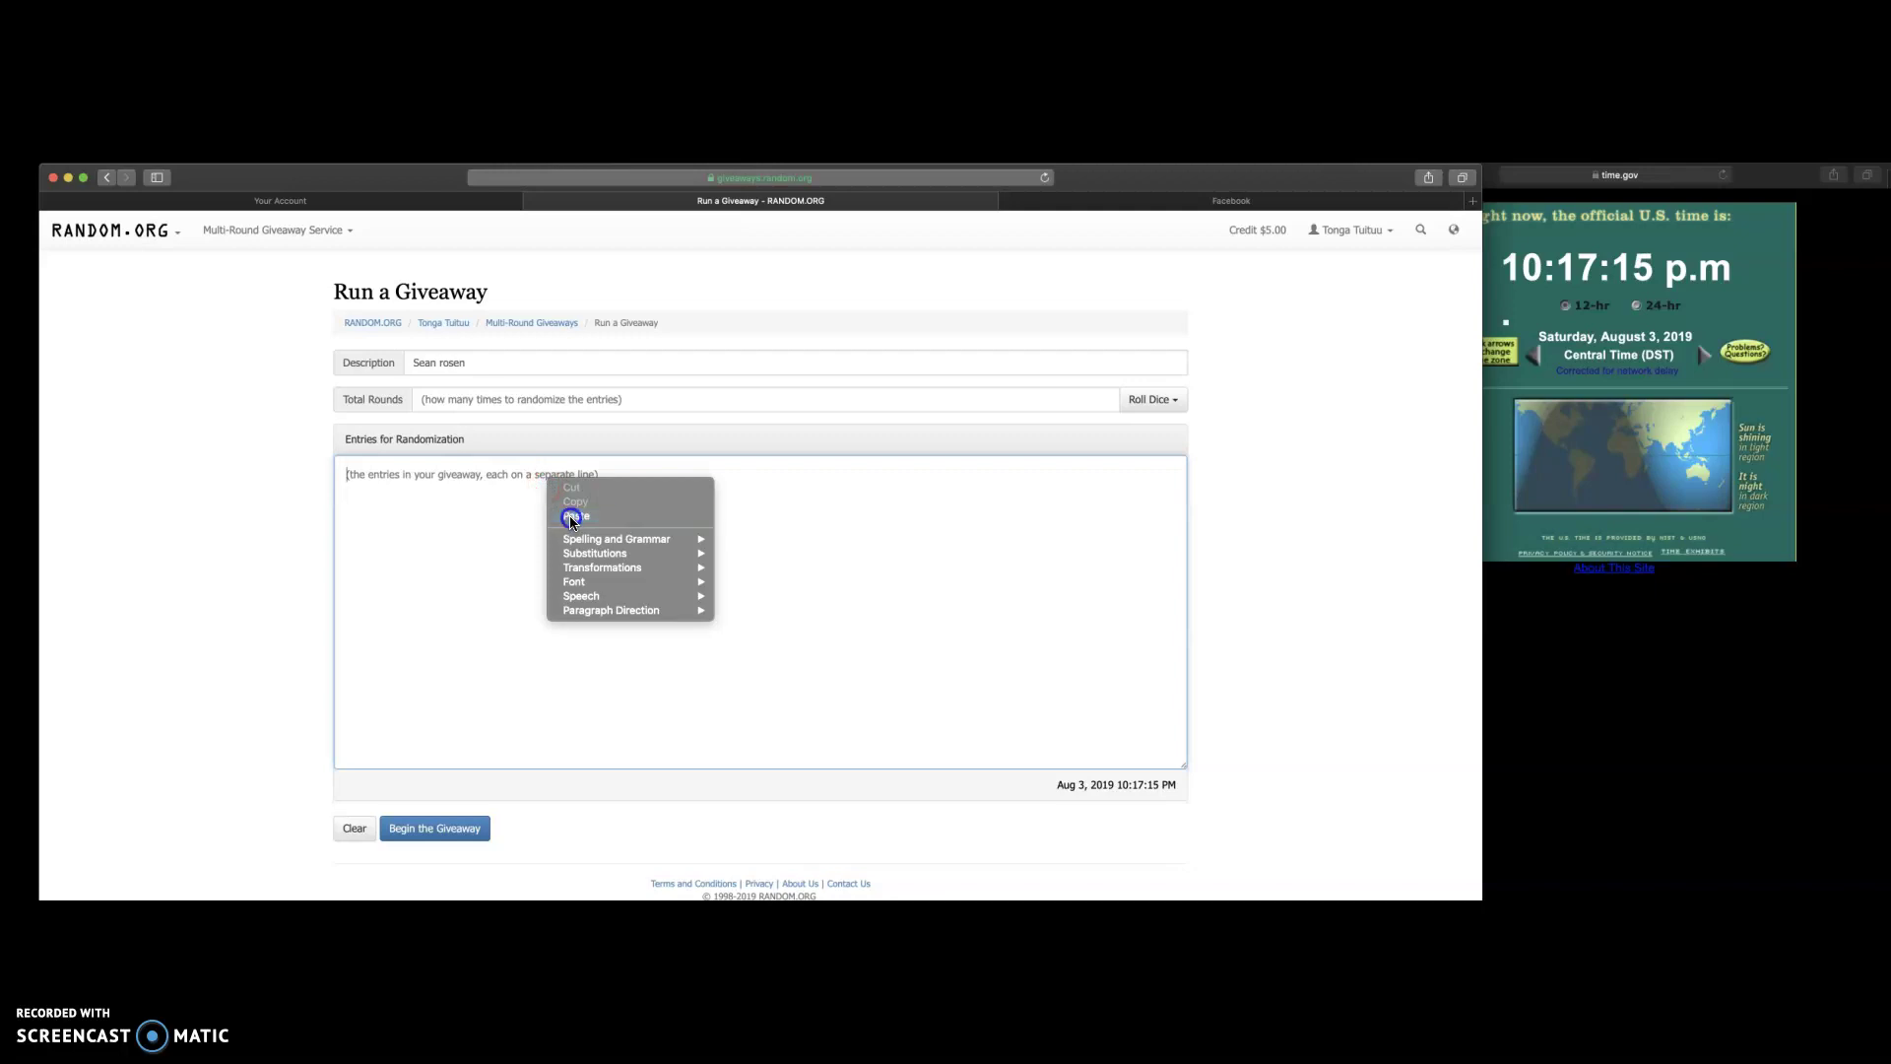
click(573, 515)
click(490, 527)
click(456, 528)
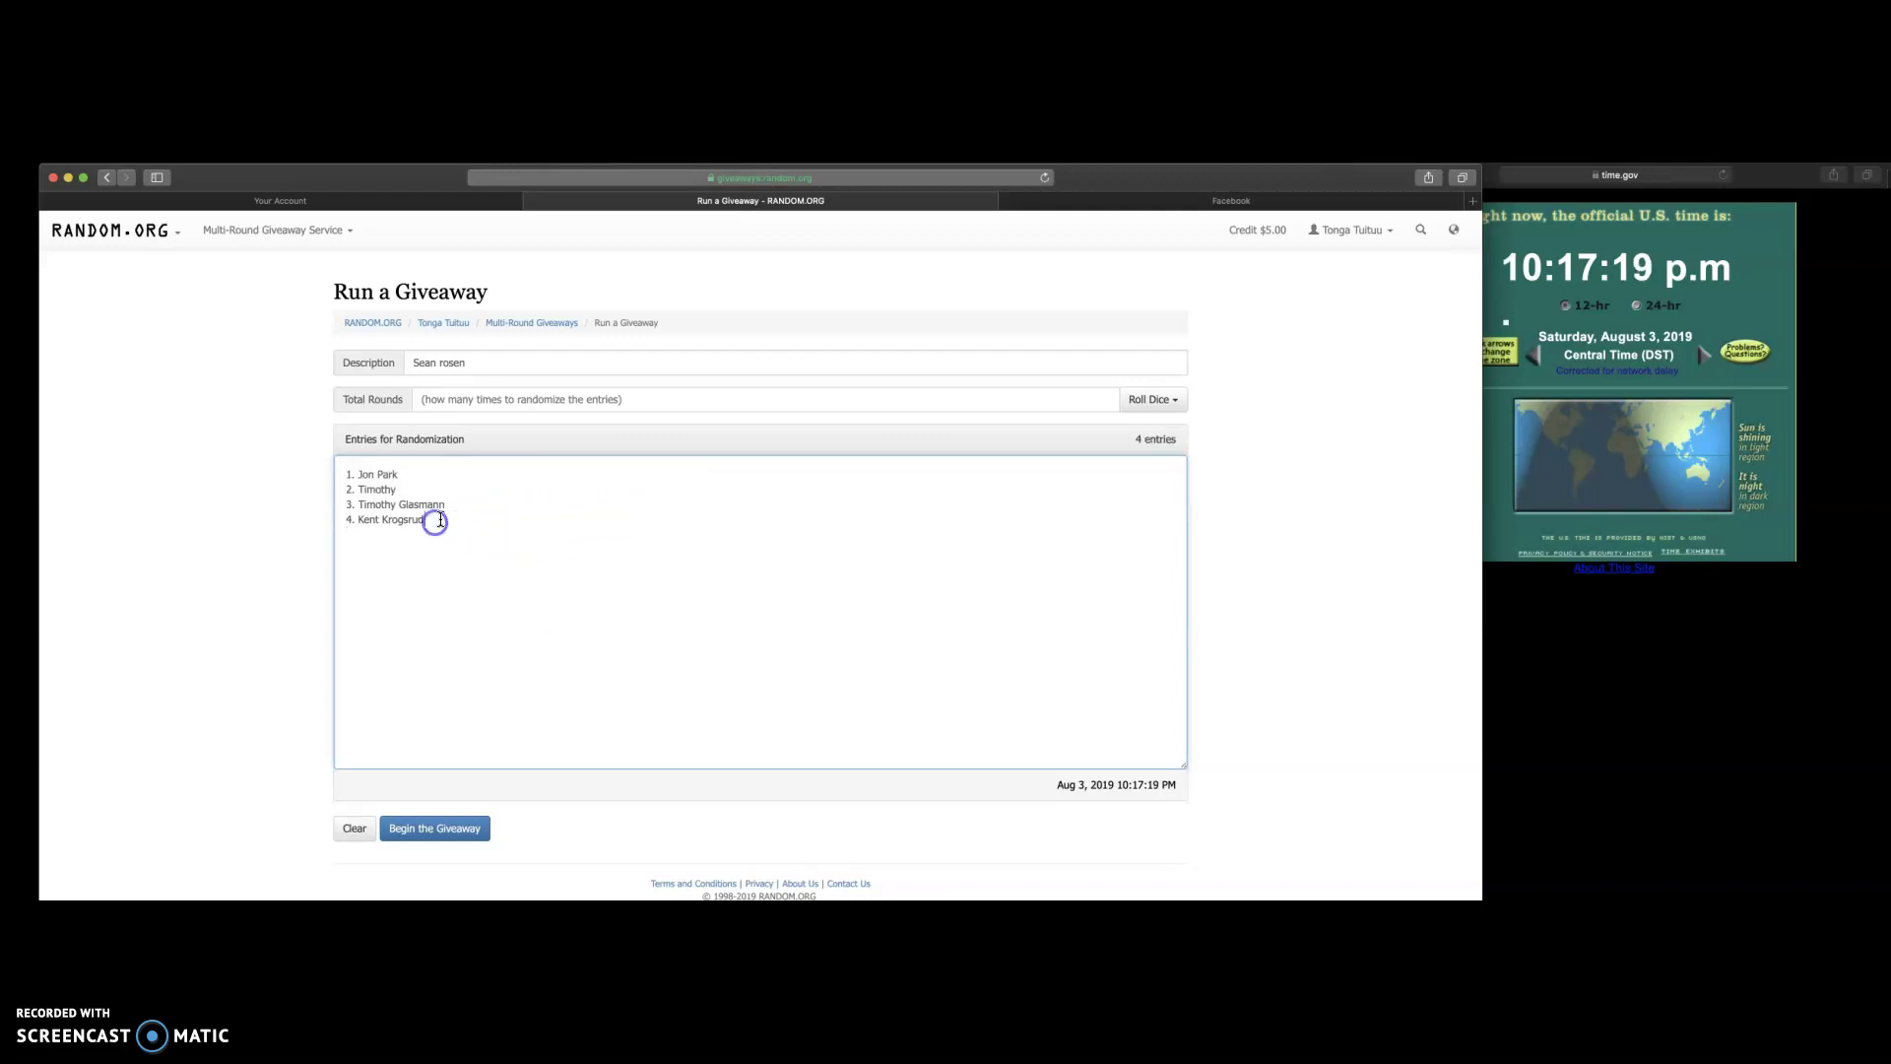
click(1231, 200)
scroll(633, 408, up, 1)
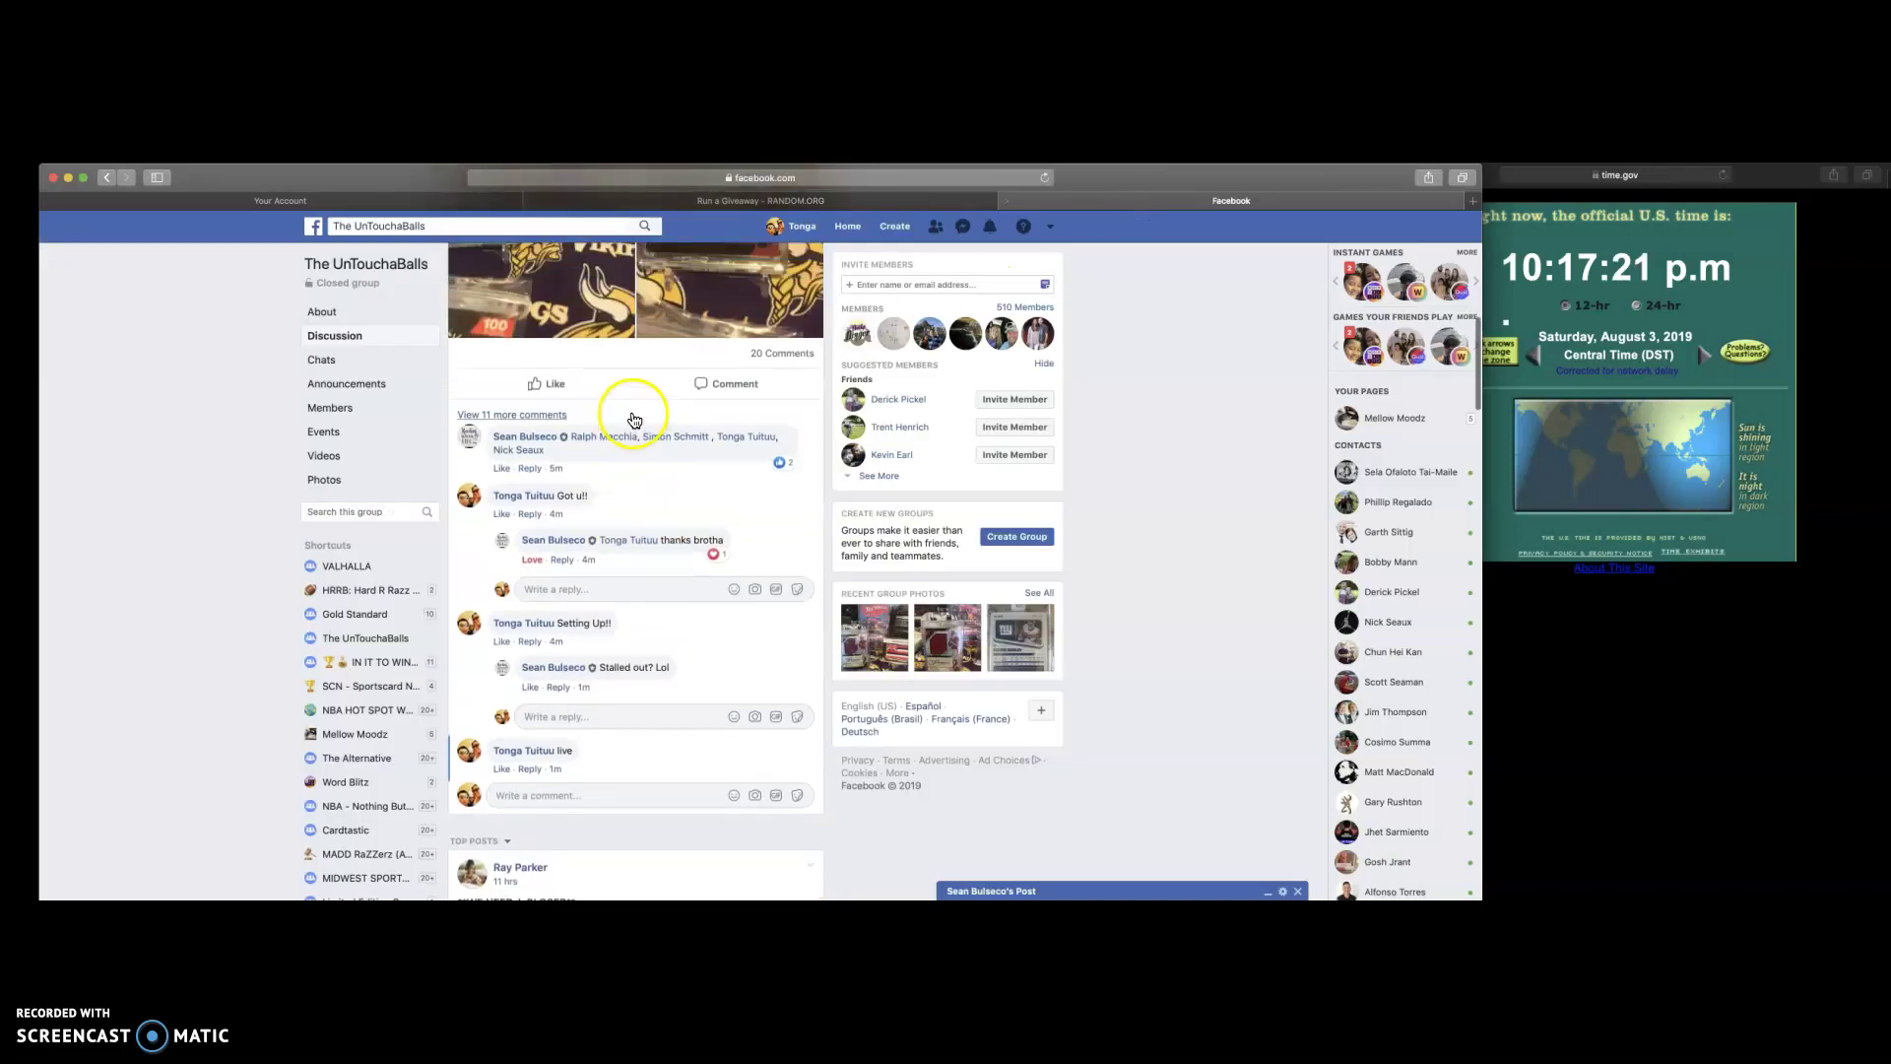
scroll(633, 418, up, 5)
scroll(635, 418, up, 3)
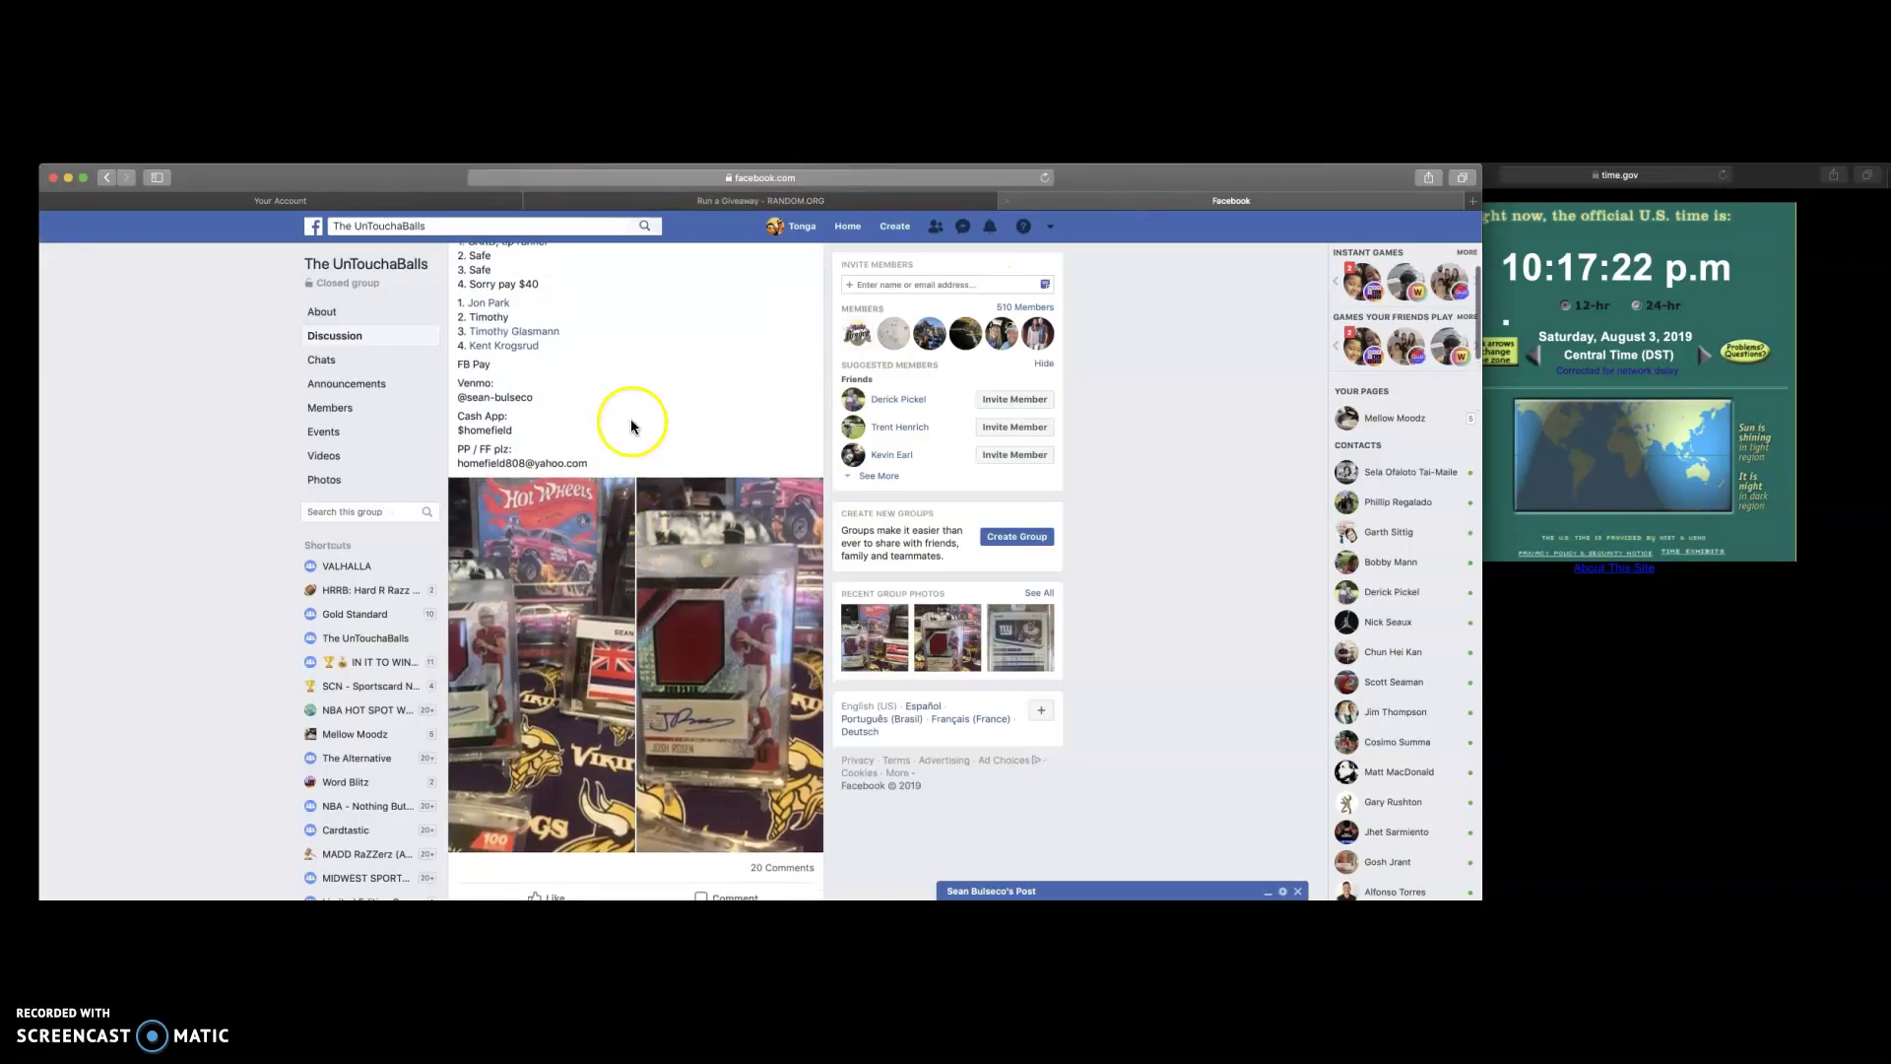
- Roll two dice repeatedly until the giveaway's Total Rounds comes out as 6
click(858, 201)
click(1151, 400)
click(1135, 428)
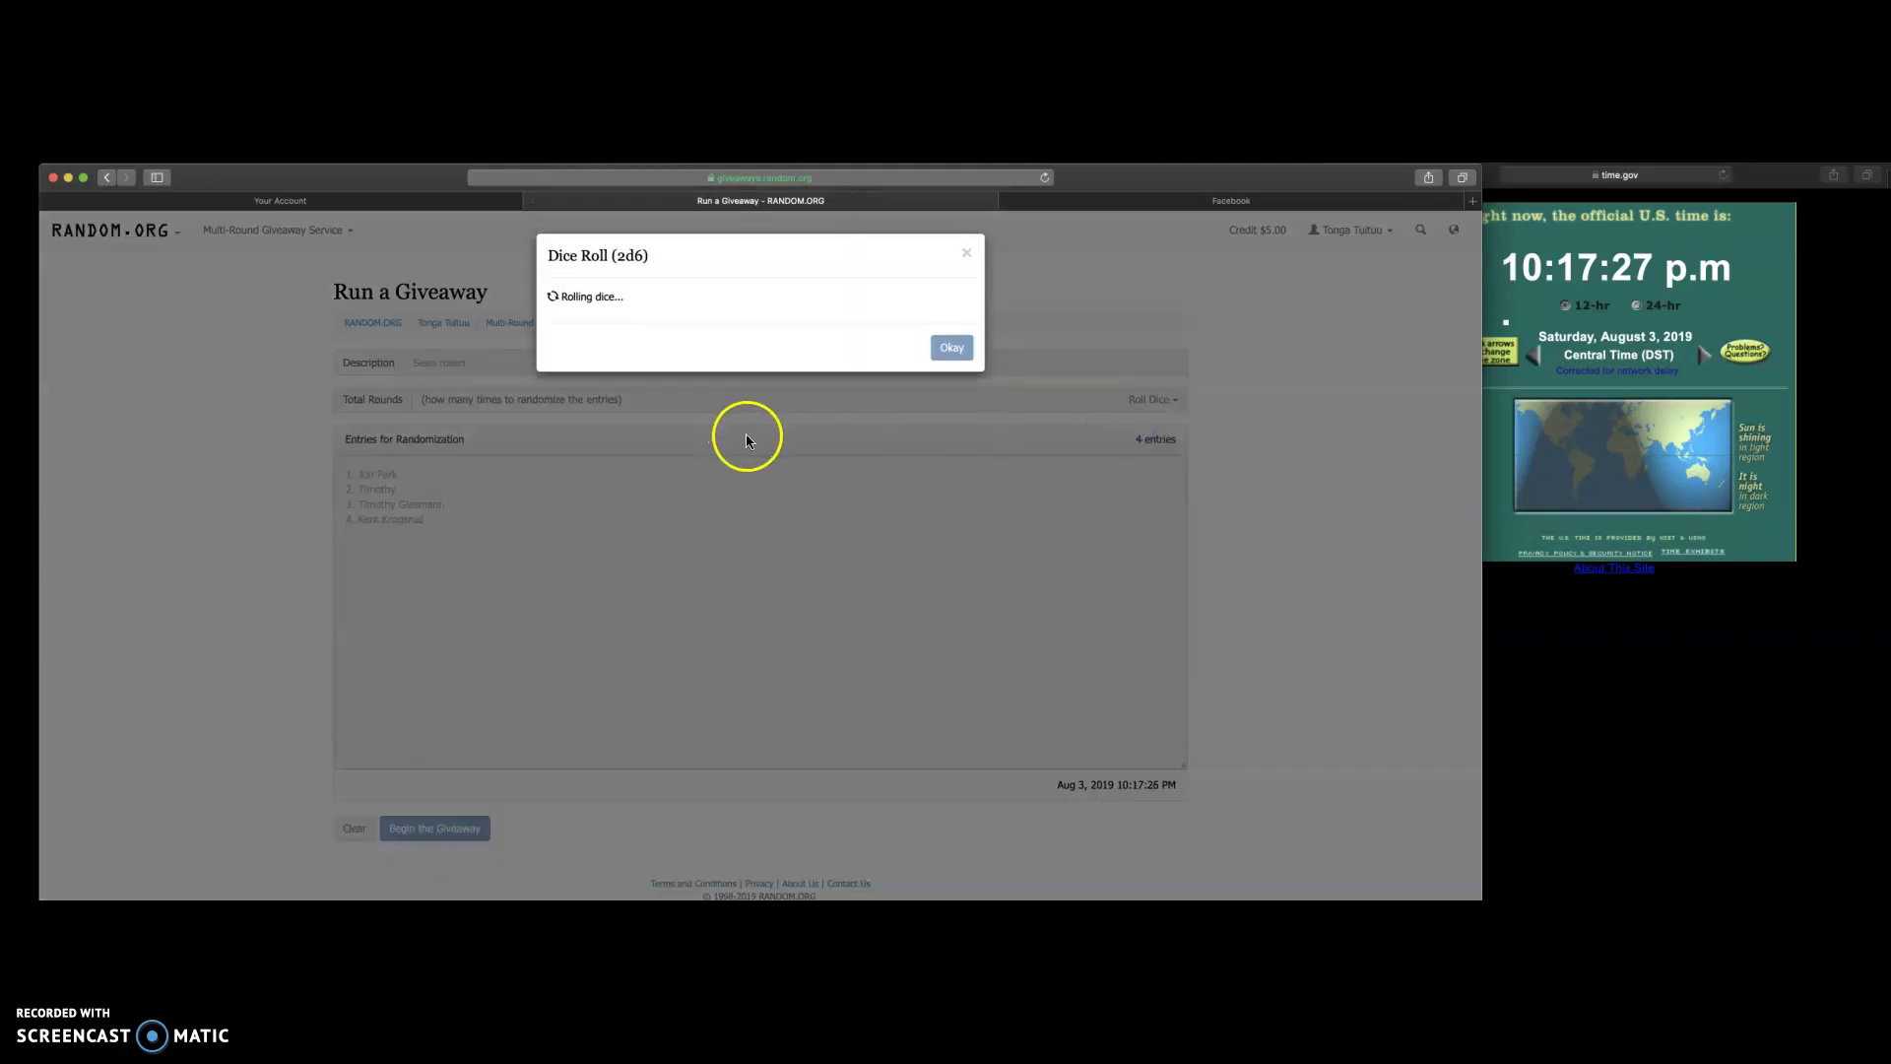
click(950, 414)
click(1151, 400)
click(950, 414)
click(1150, 400)
click(1141, 426)
click(951, 414)
click(1150, 400)
click(1138, 426)
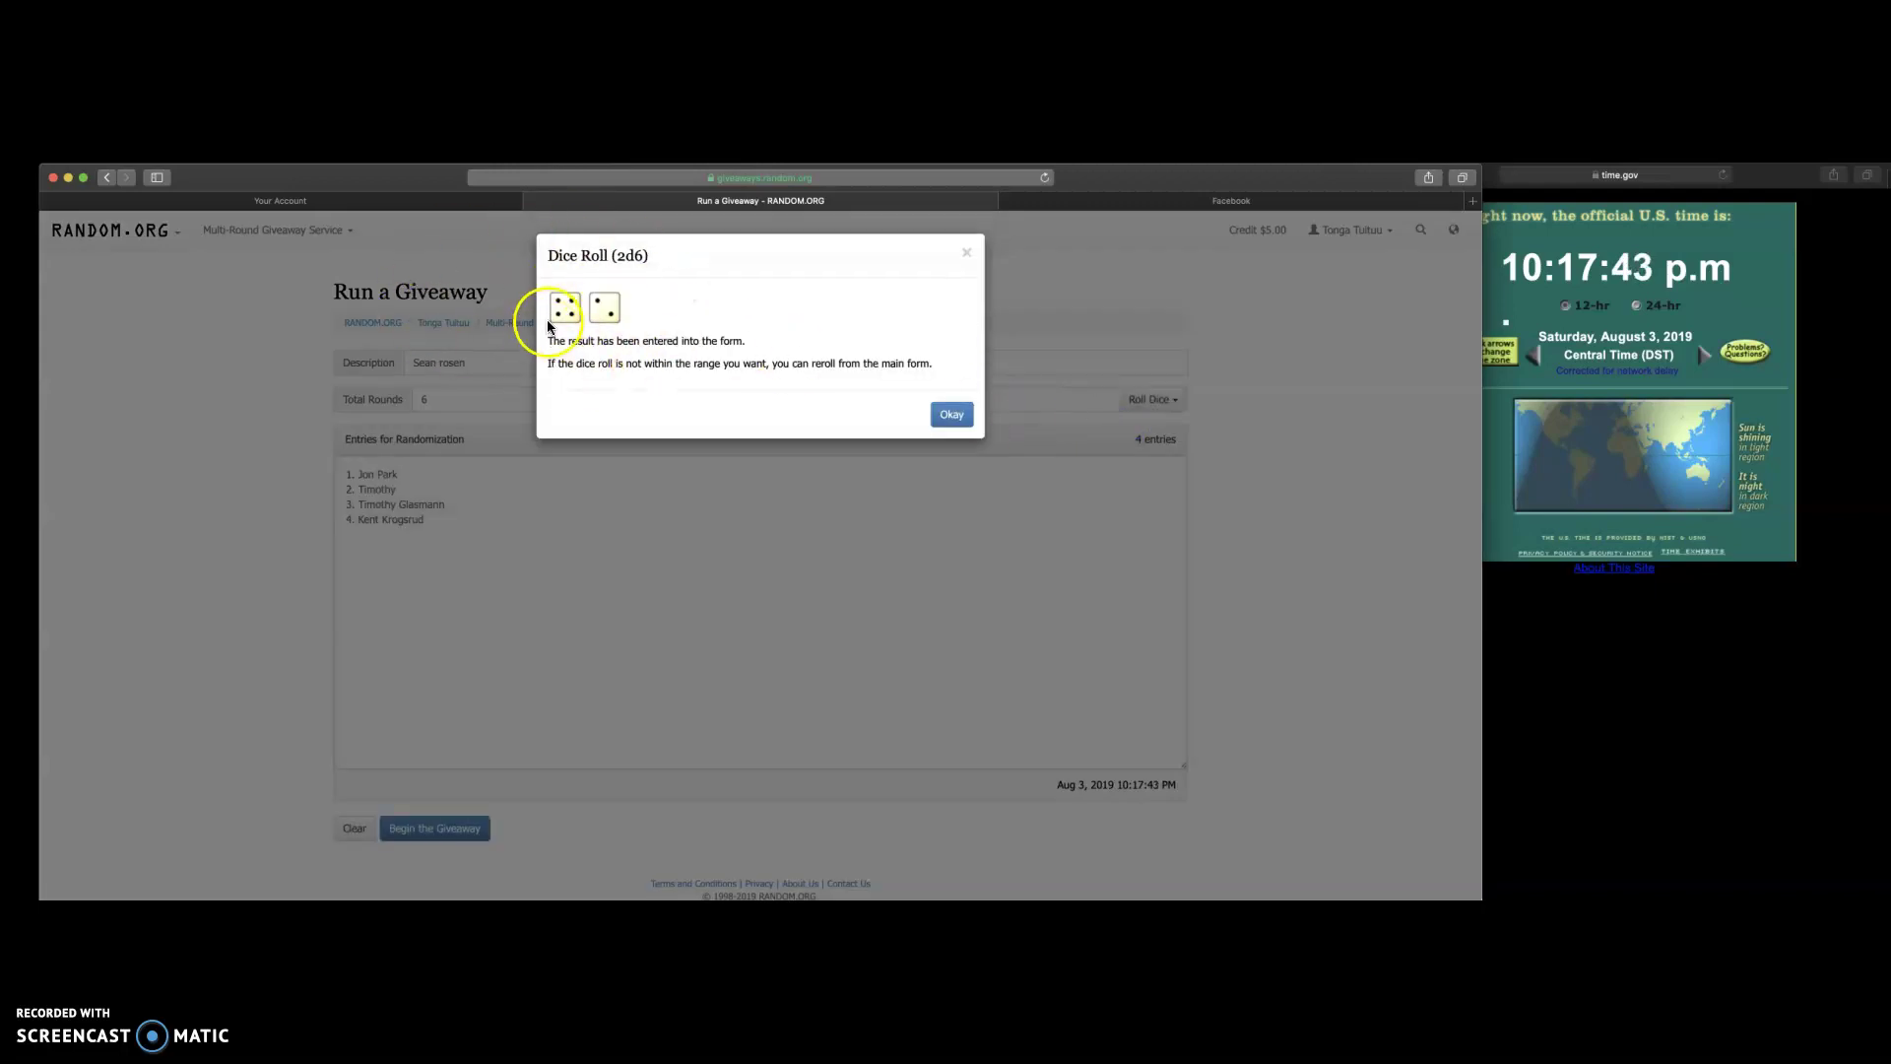
- Accept the 6-round dice result and start the giveaway
click(952, 413)
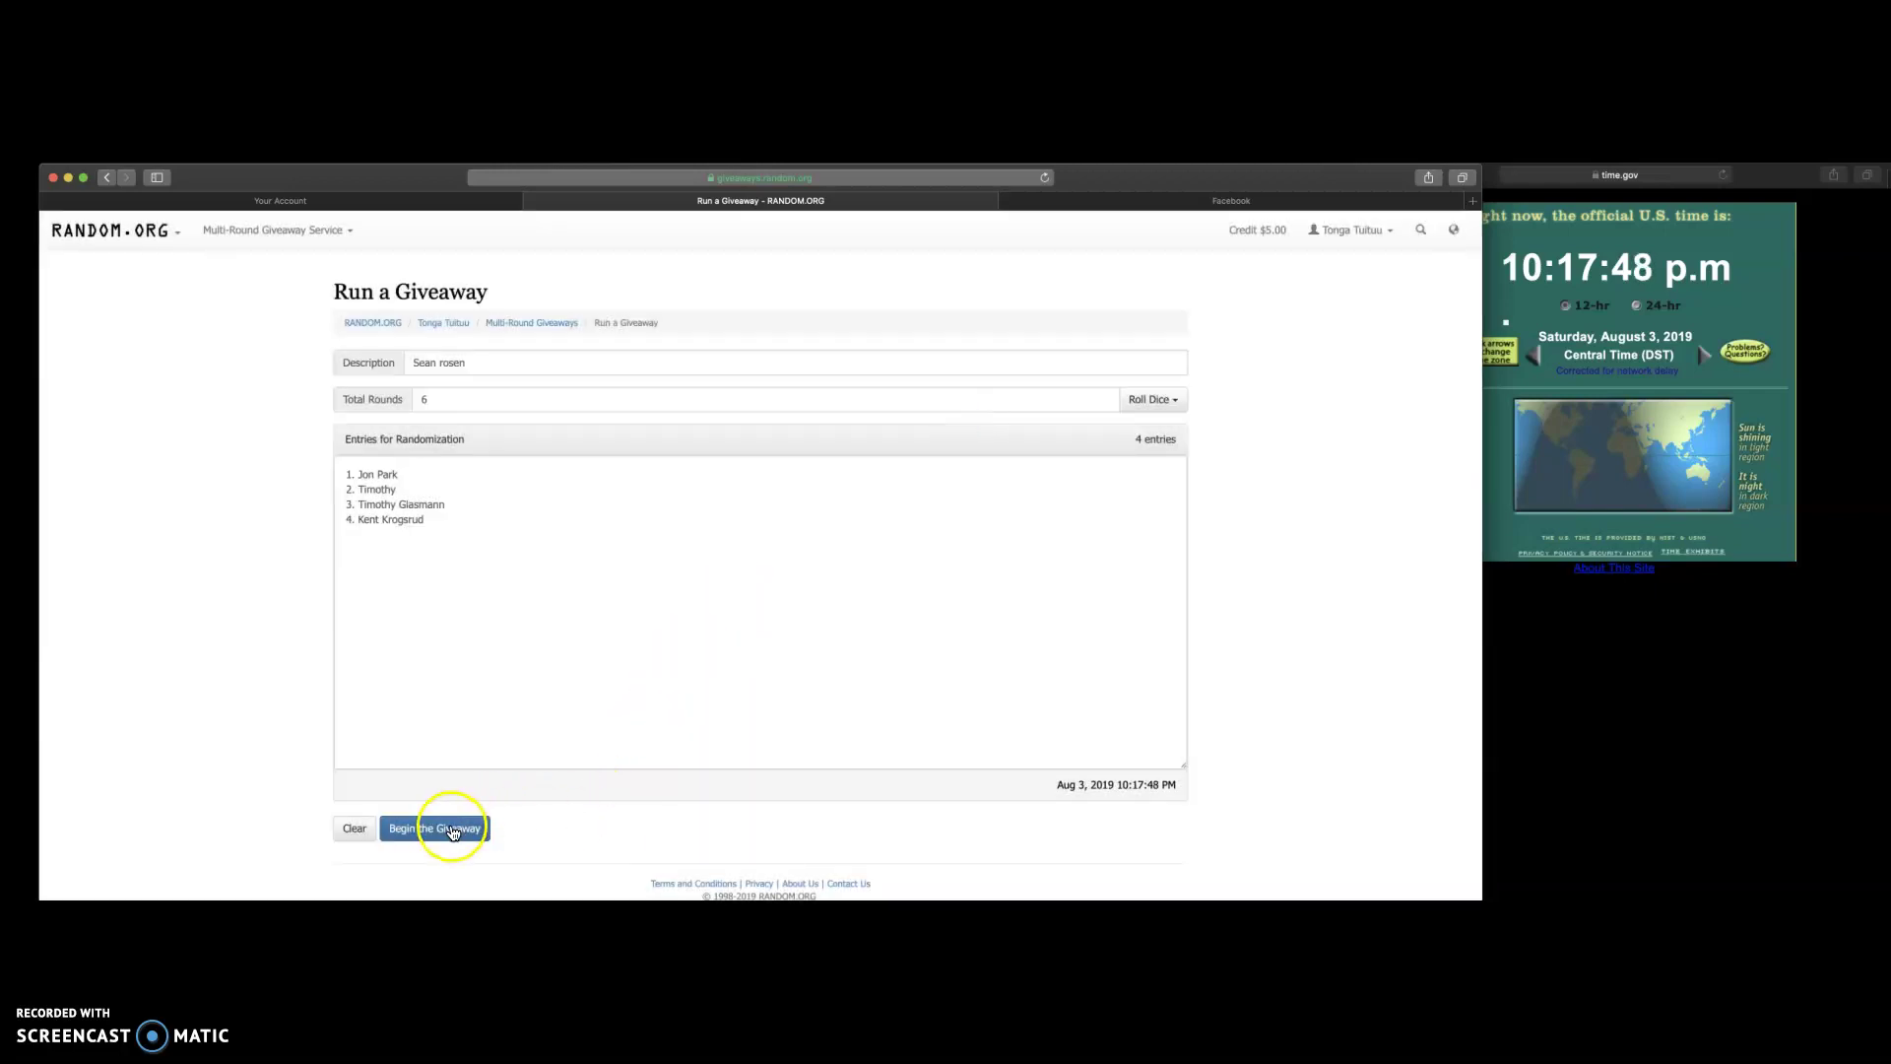
click(453, 830)
click(912, 419)
click(416, 830)
click(414, 832)
click(415, 830)
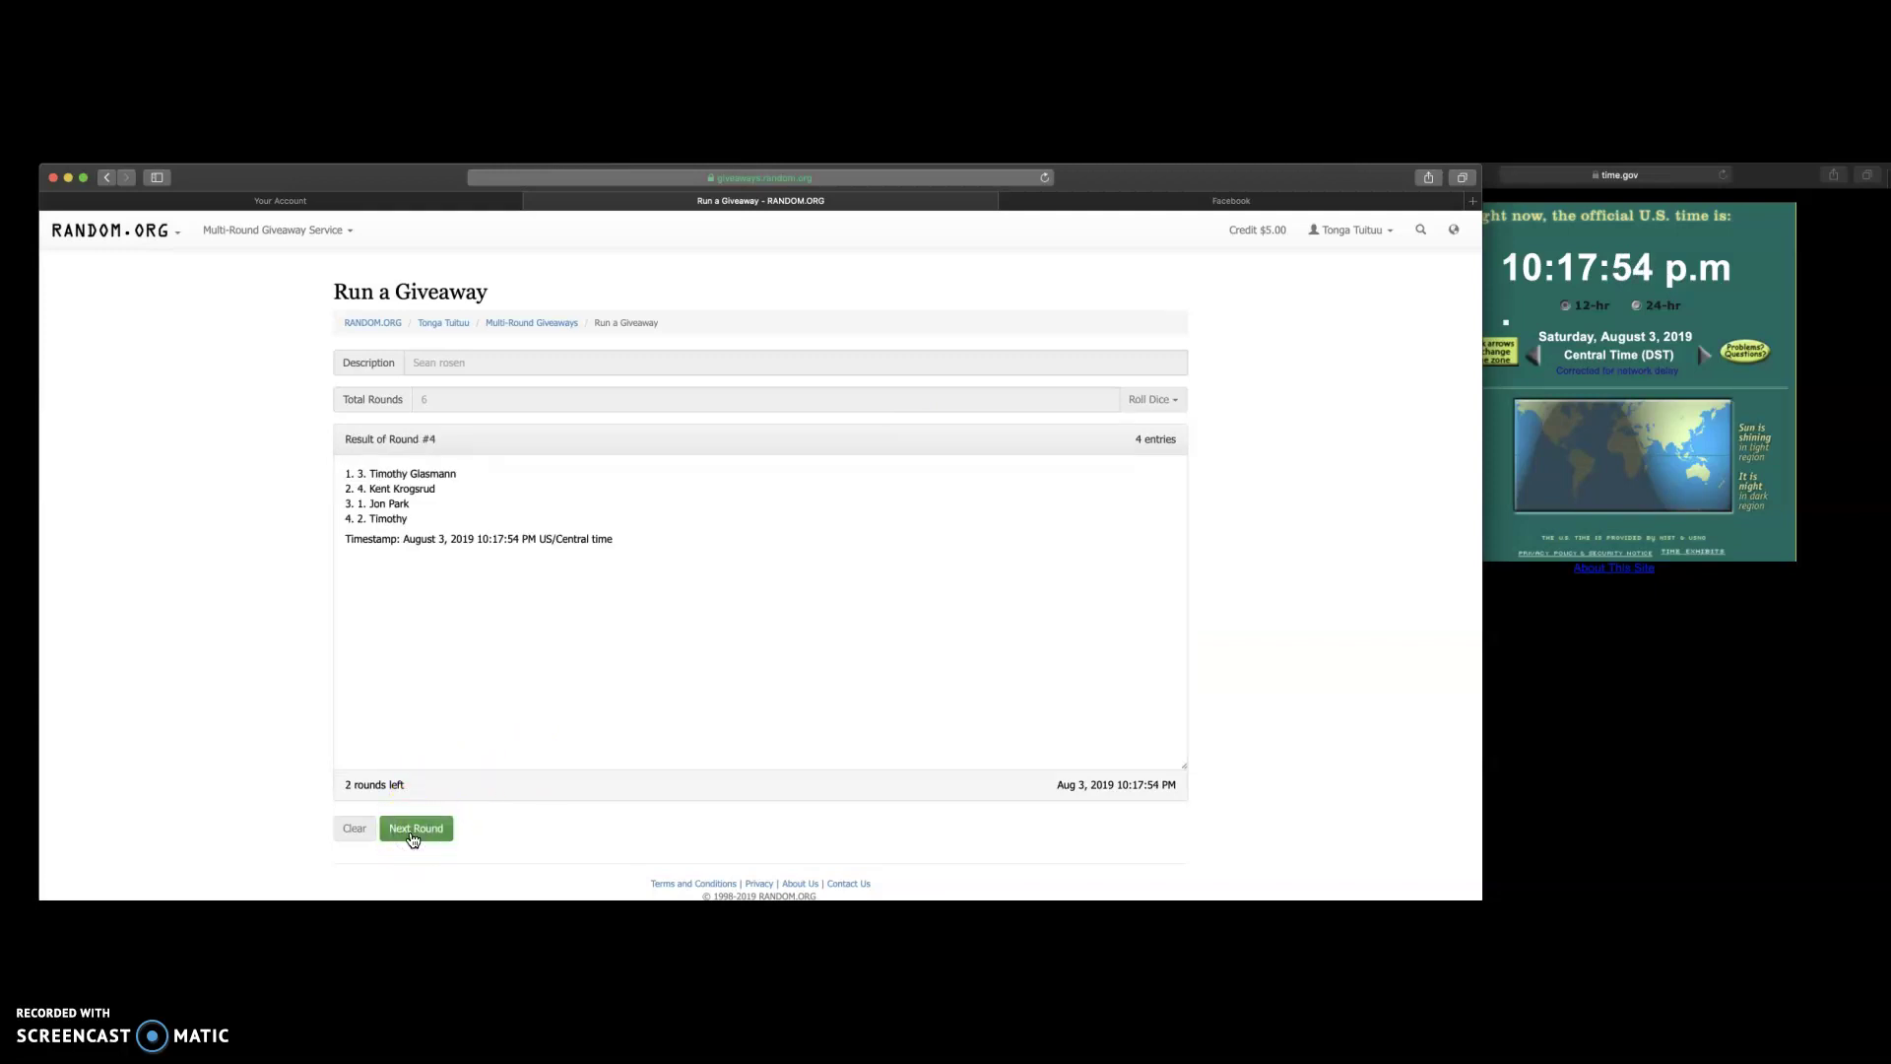